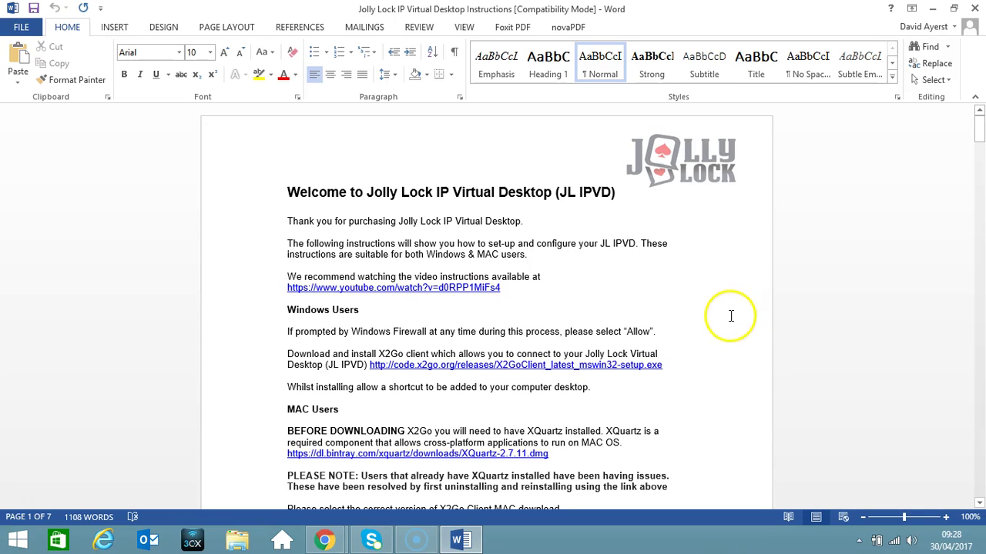
# Read the Jolly Lock setup instructions from the welcome page down to the Host entry of the session settings
pyautogui.scroll(-1, 730, 316)
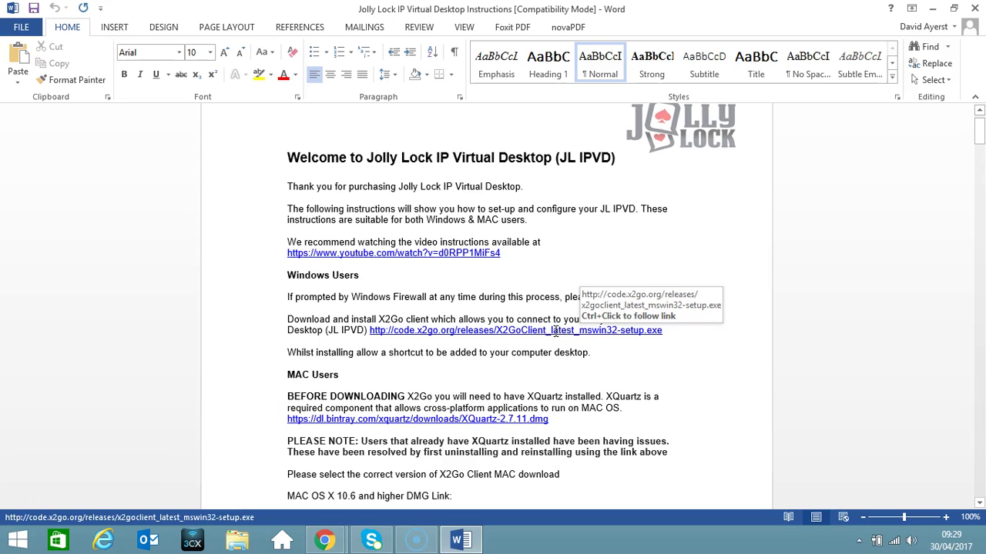
pyautogui.scroll(-4, 755, 387)
pyautogui.scroll(-9, 722, 384)
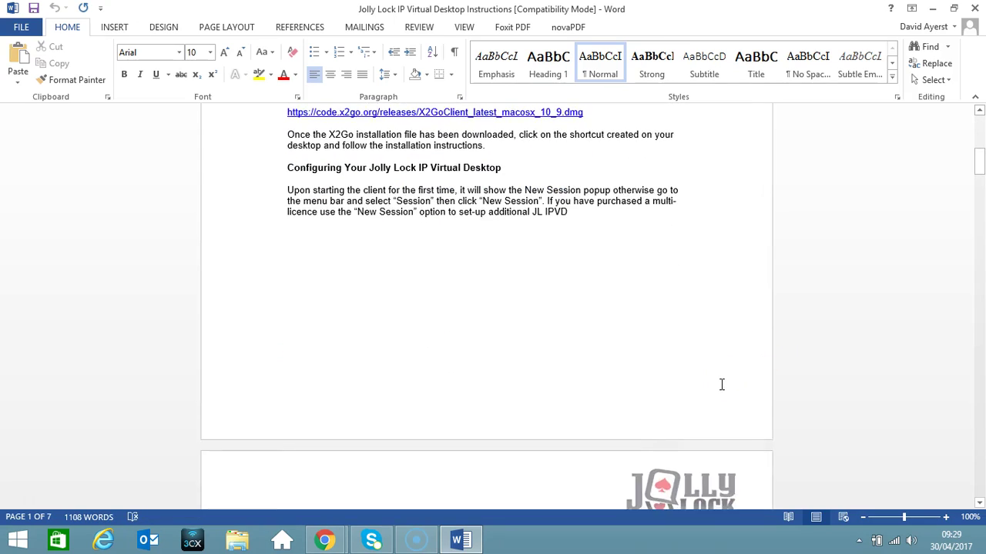
pyautogui.scroll(-5, 722, 384)
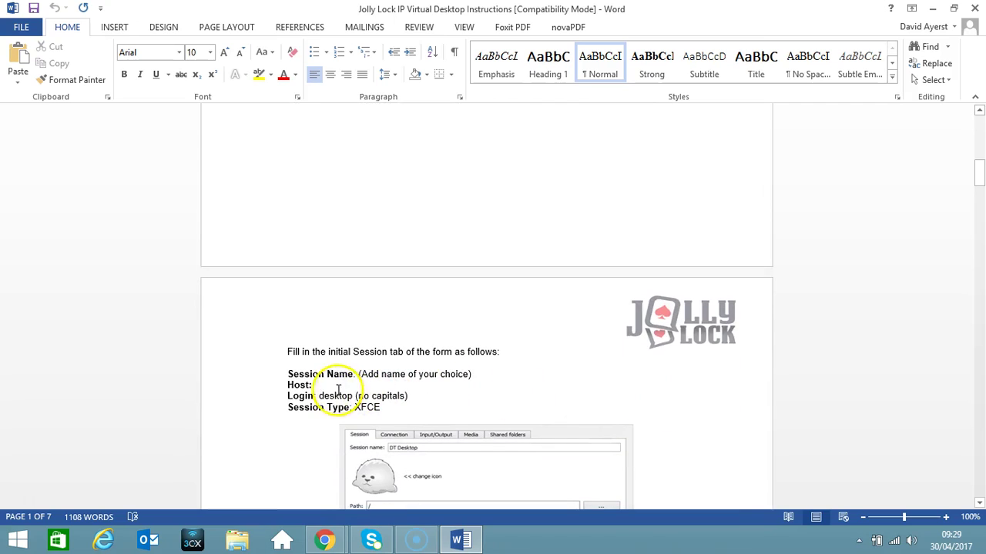
pyautogui.click(323, 387)
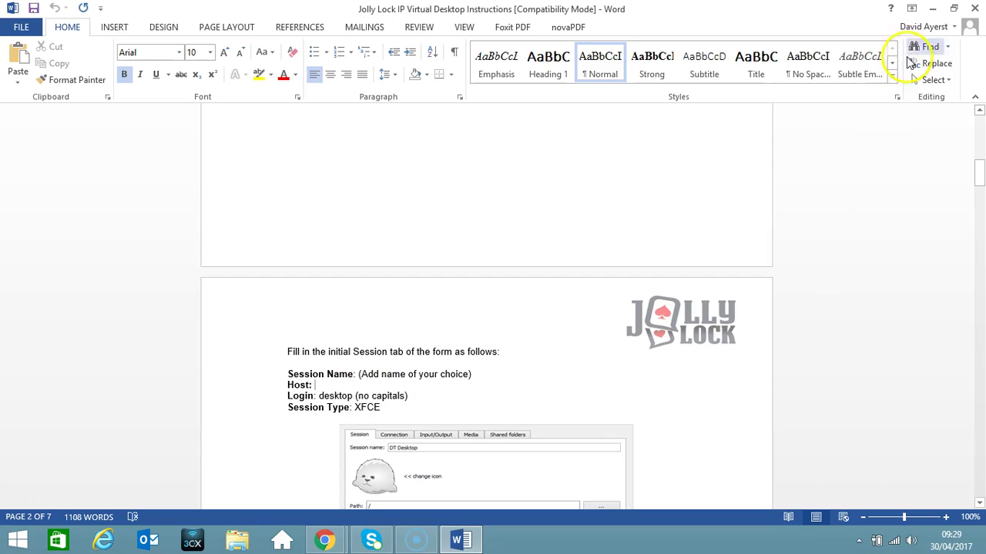
# Minimize the instructions document, start X2Go Client from the desktop and look through its saved sessions
pyautogui.click(933, 8)
pyautogui.click(514, 350)
pyautogui.doubleClick(514, 350)
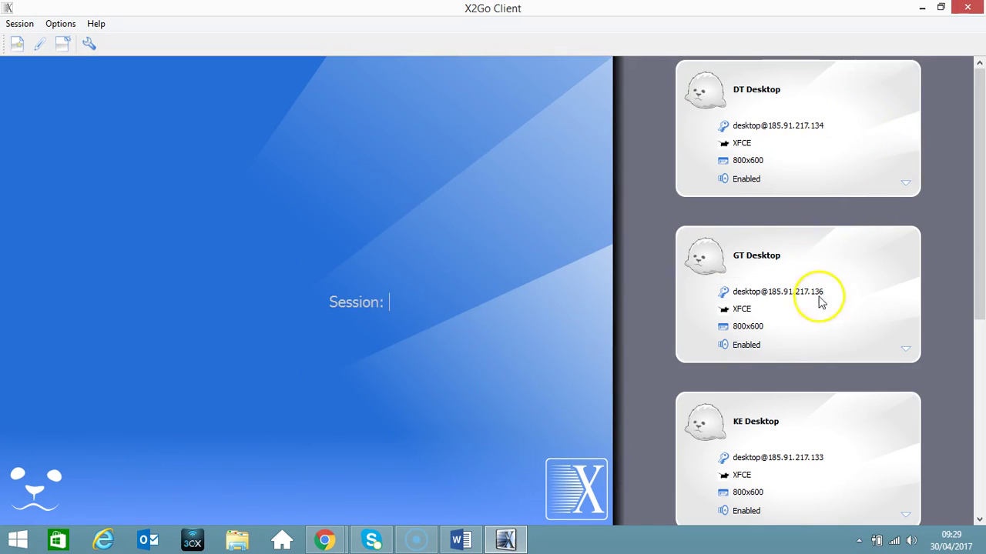
pyautogui.scroll(-1, 831, 421)
pyautogui.scroll(-3, 831, 420)
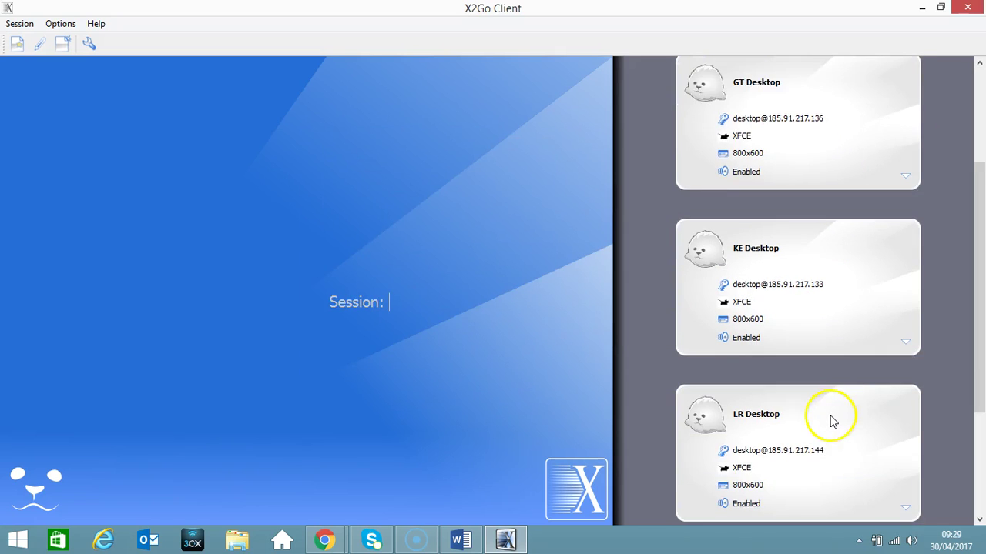
pyautogui.scroll(4, 831, 420)
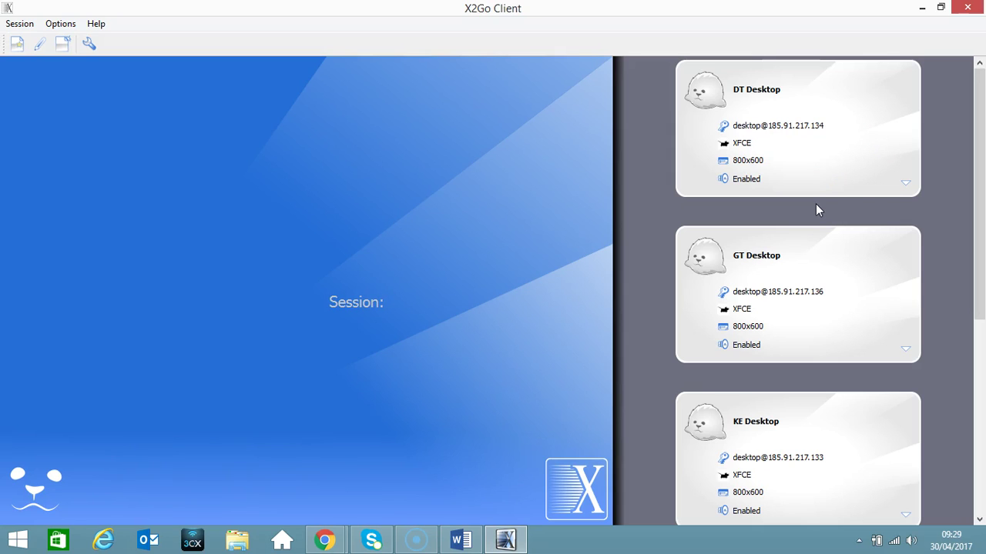
pyautogui.click(794, 213)
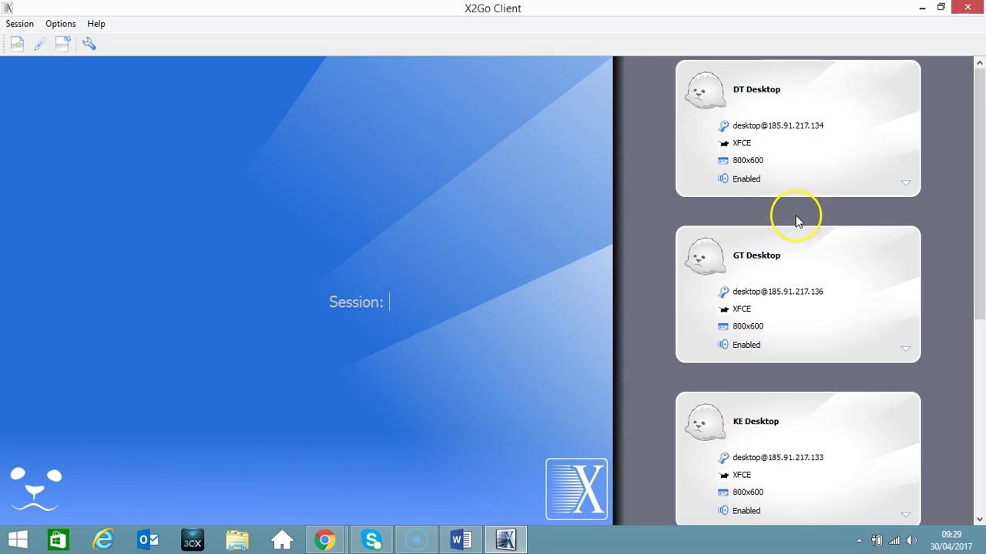
# Create a new session and name it Test
pyautogui.click(24, 29)
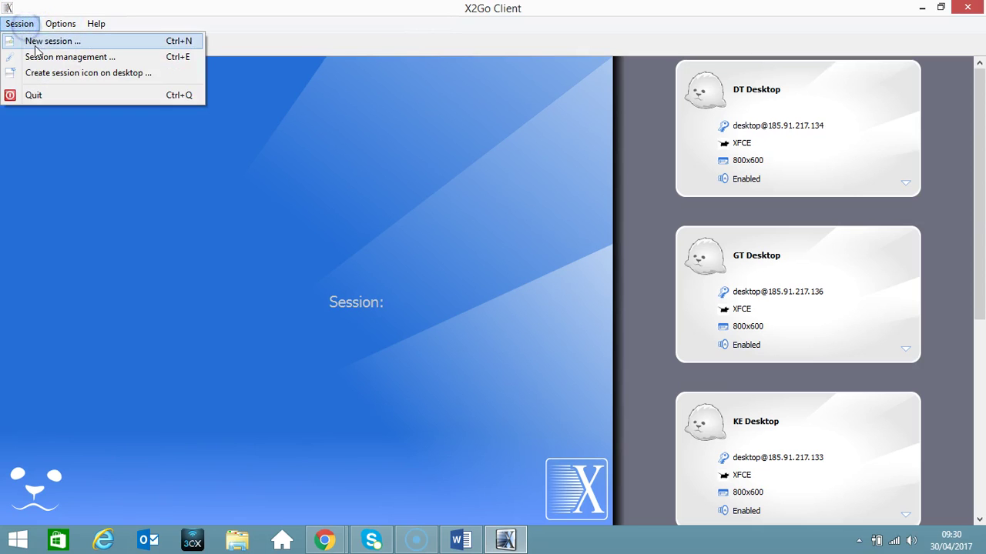
pyautogui.click(39, 43)
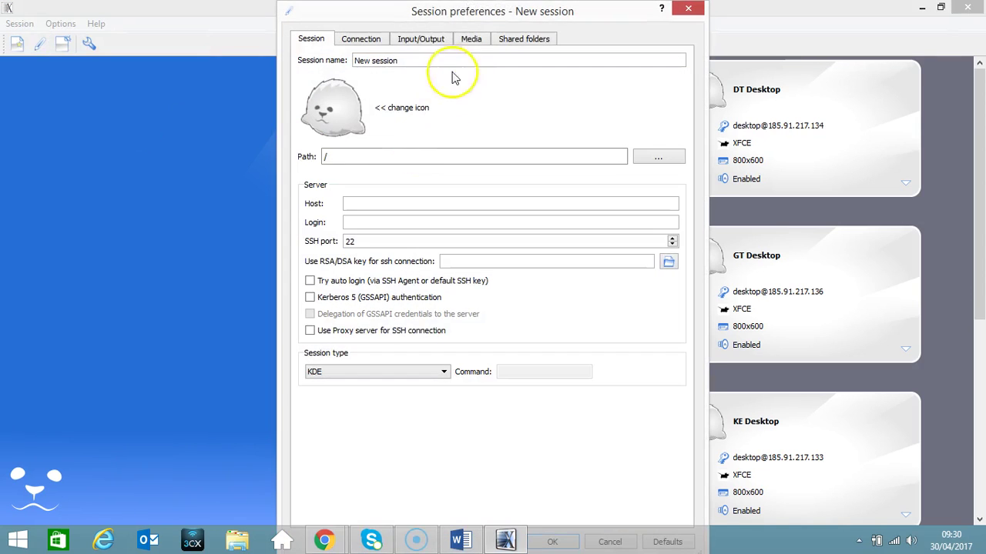
pyautogui.moveTo(436, 7); pyautogui.dragTo(471, 28)
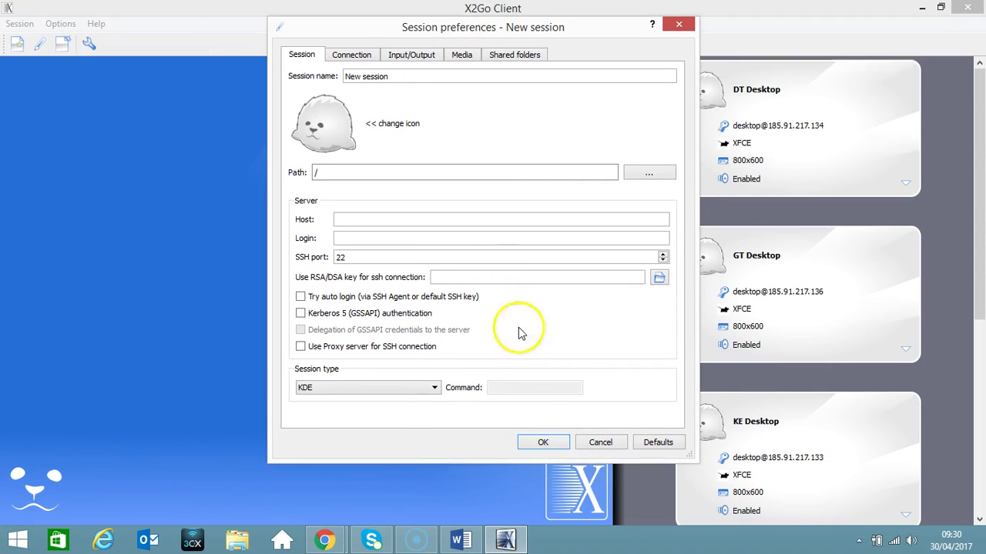
pyautogui.moveTo(397, 76); pyautogui.dragTo(347, 77)
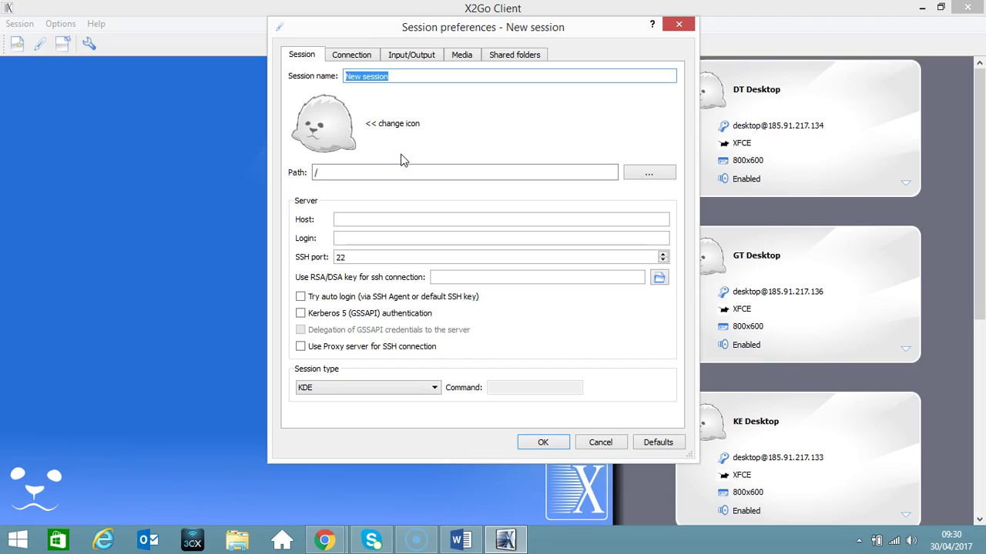
pyautogui.write('Test')
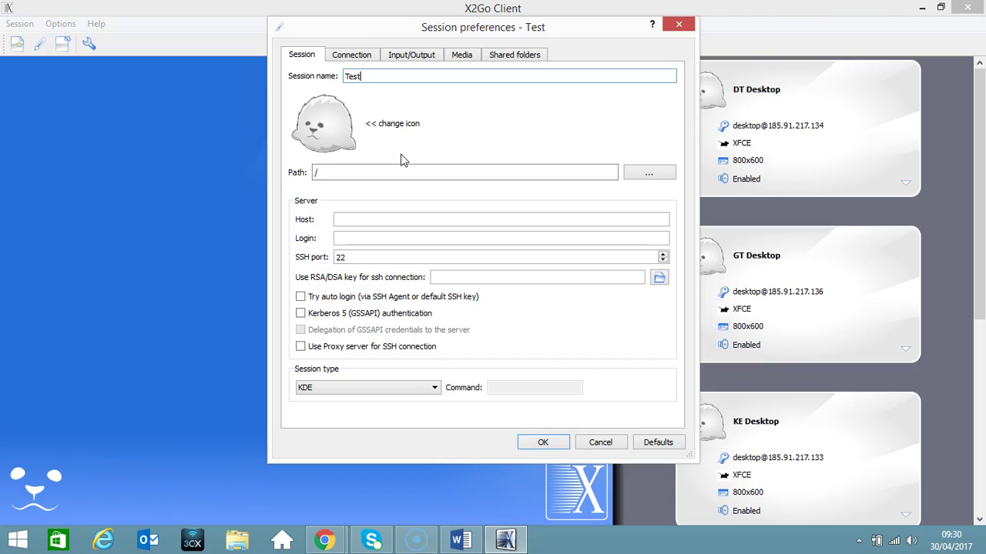
# Set the Test session's server host to 185.145.46.137
pyautogui.click(350, 221)
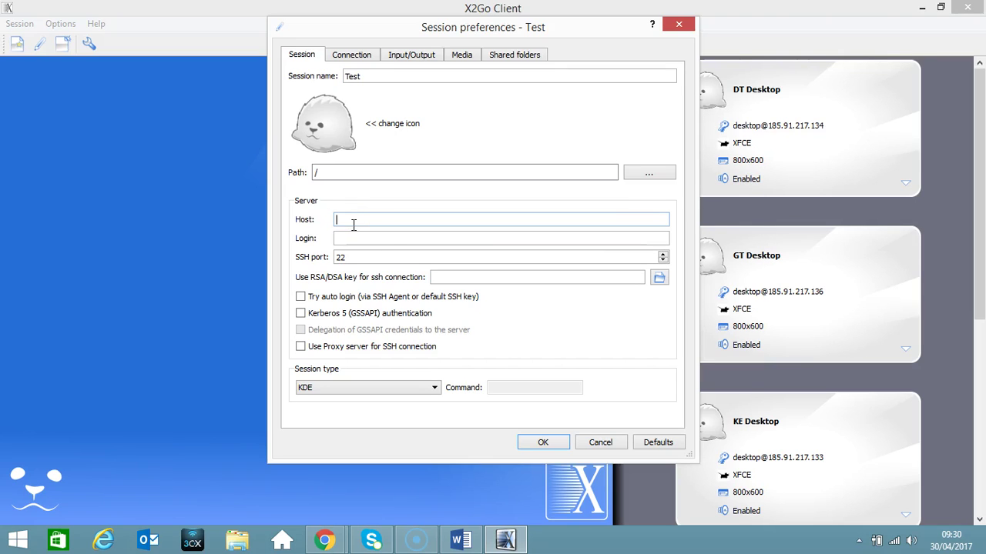
pyautogui.click(358, 224)
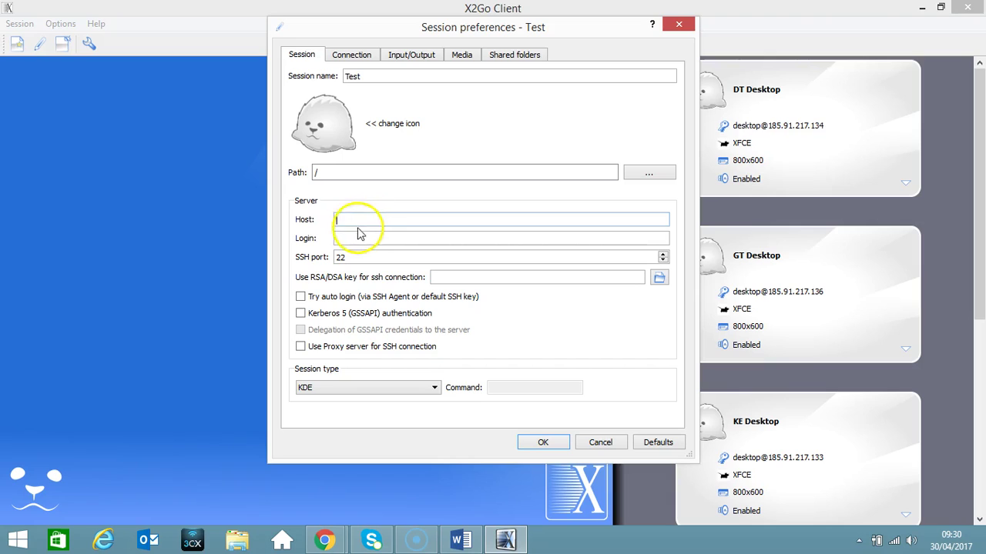
pyautogui.write('185')
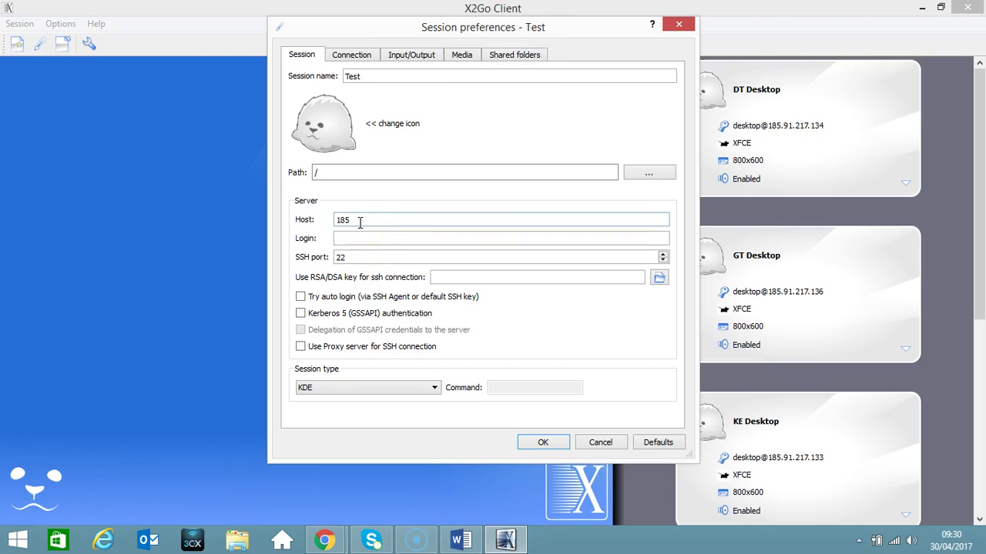
pyautogui.write('.145.46.19')
pyautogui.press('BackSpace')
pyautogui.write('37')
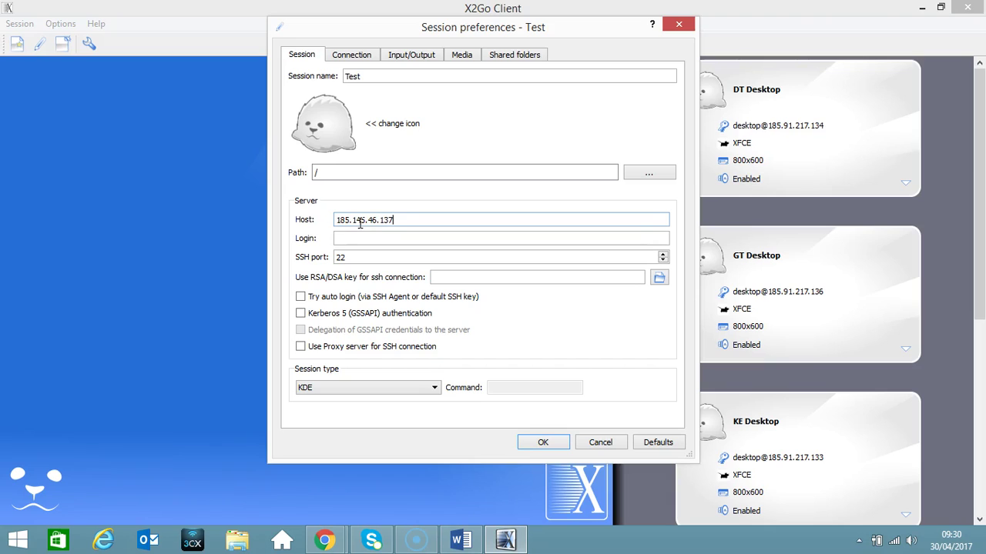
# Enter desktop as the session's login and choose XFCE as its session type
pyautogui.click(346, 239)
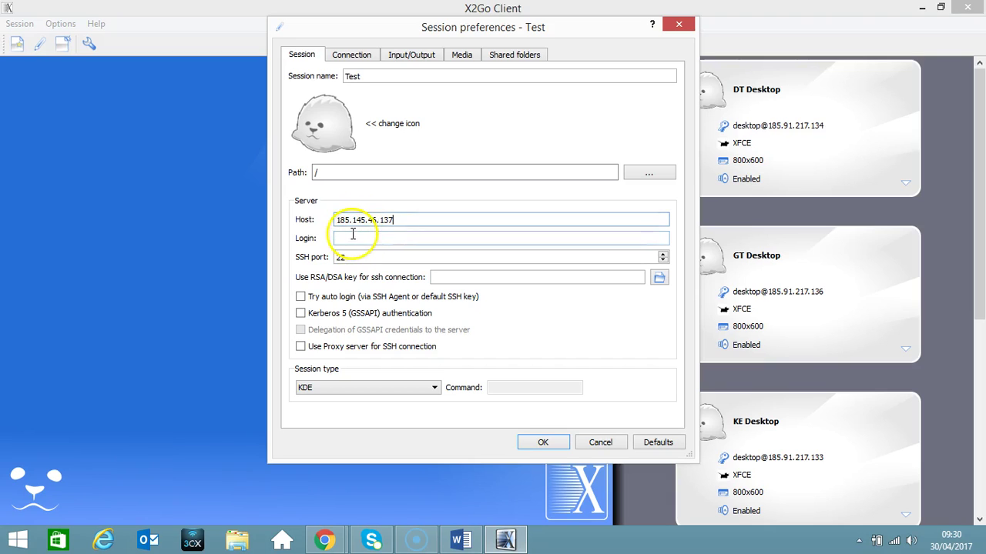
pyautogui.write('desktop')
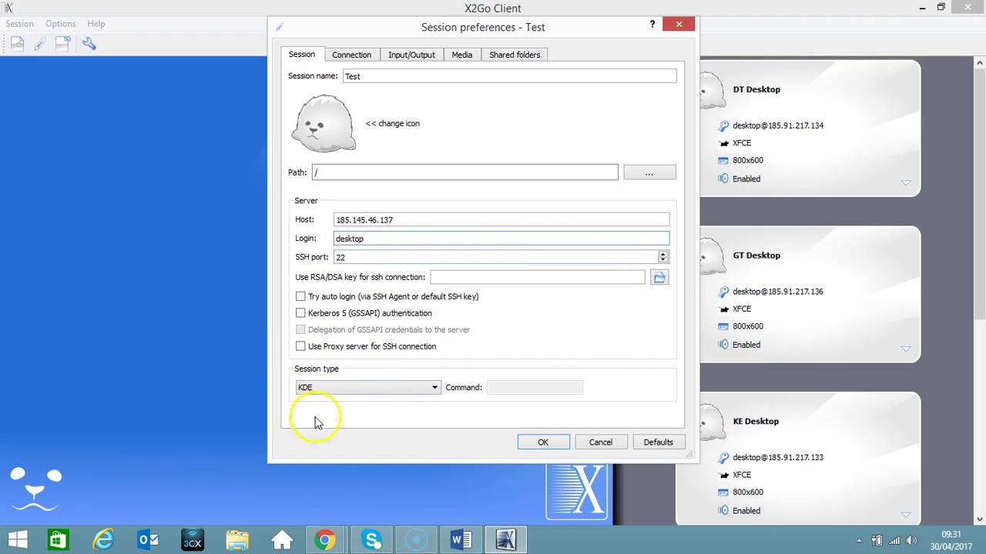
pyautogui.click(434, 390)
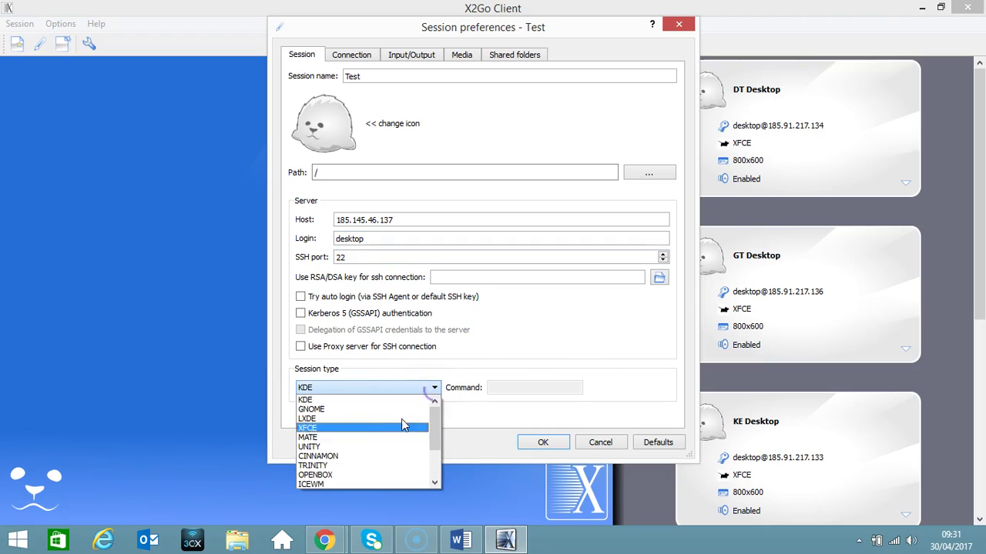
pyautogui.click(339, 430)
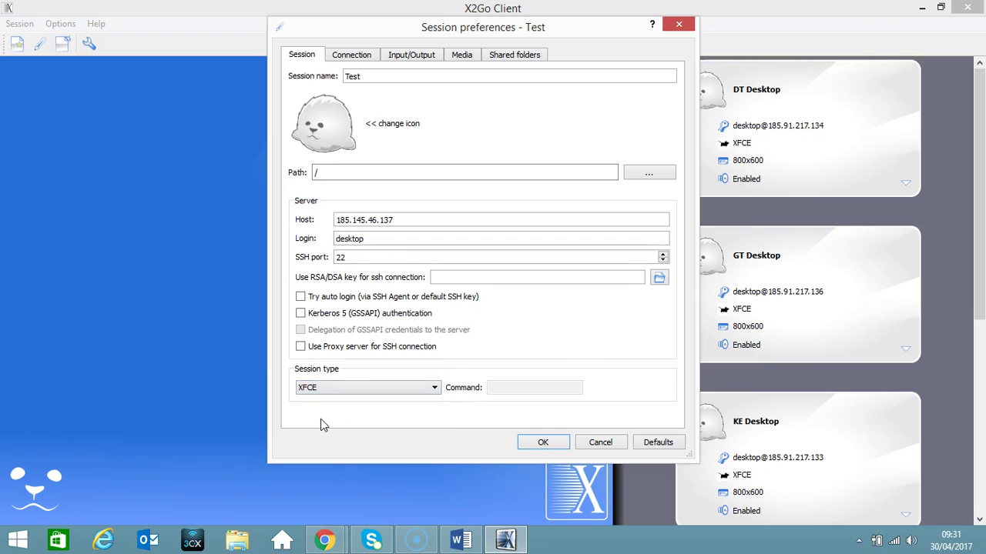
# Disable client side printing support in the session's media settings and save the session
pyautogui.click(461, 58)
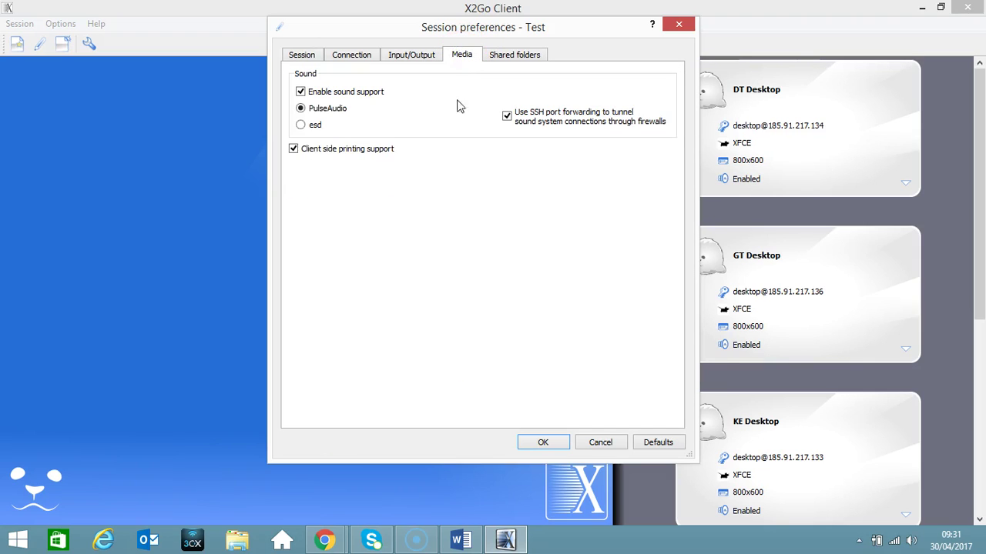
pyautogui.click(293, 151)
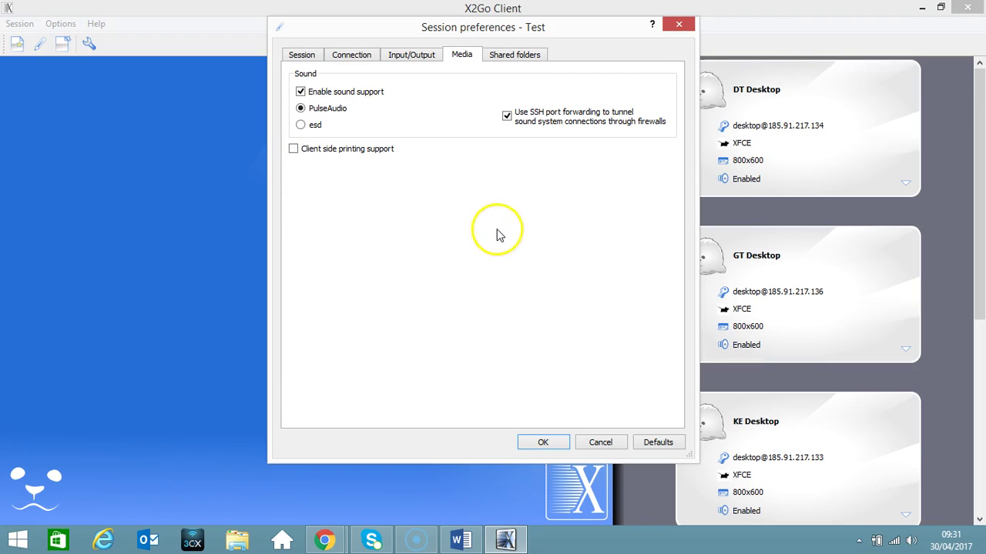
pyautogui.click(543, 444)
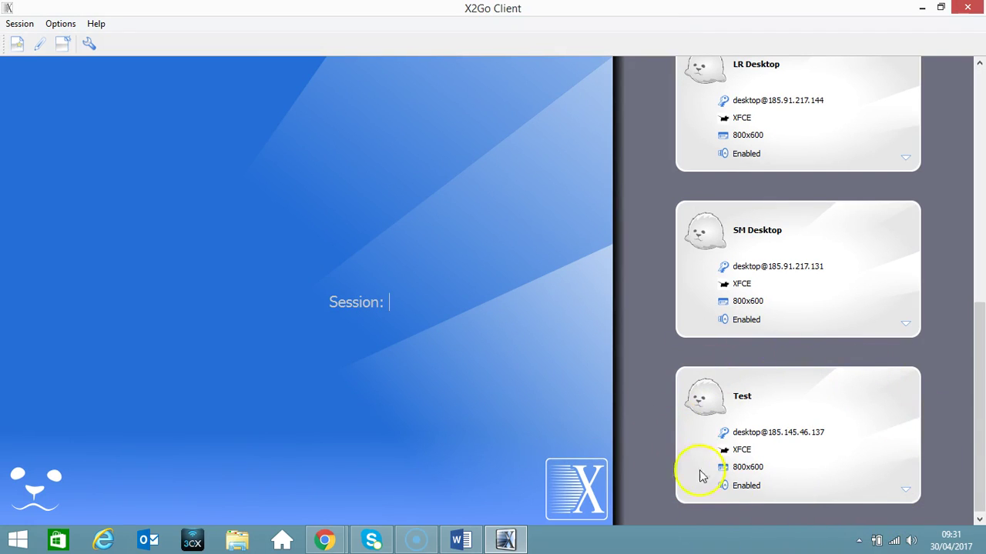
# Log in to the Test session with the account password and trust the server's host key
pyautogui.click(854, 434)
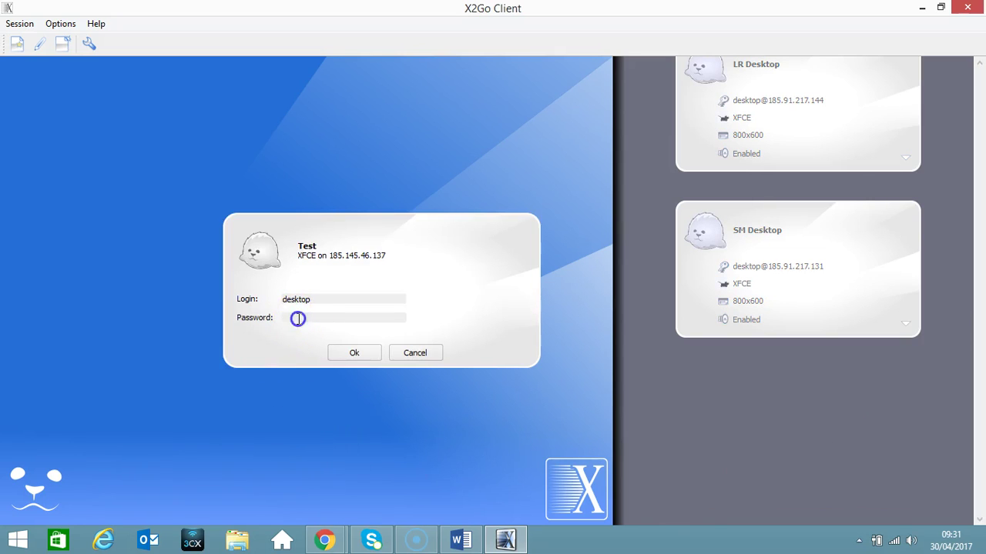
pyautogui.write('*********')
pyautogui.click(348, 352)
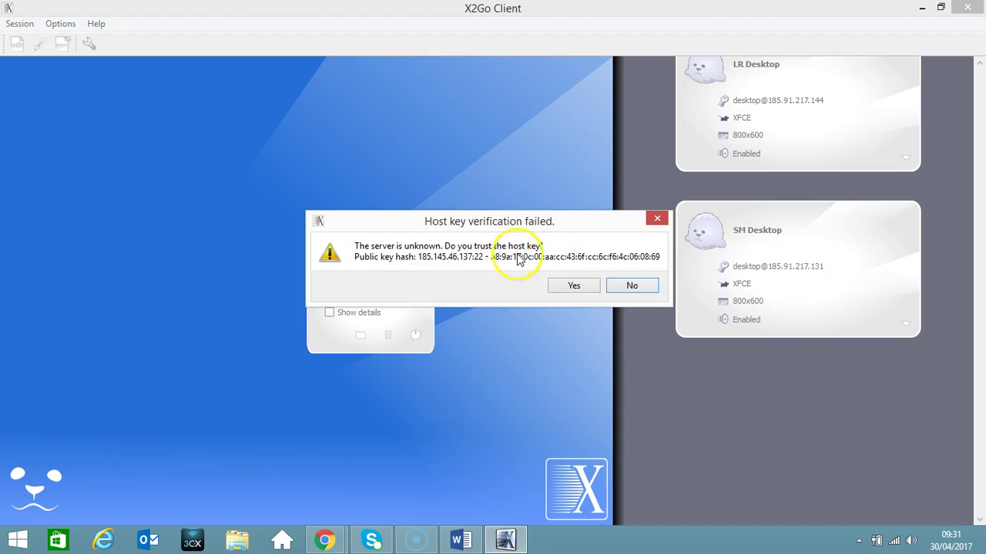
pyautogui.click(574, 285)
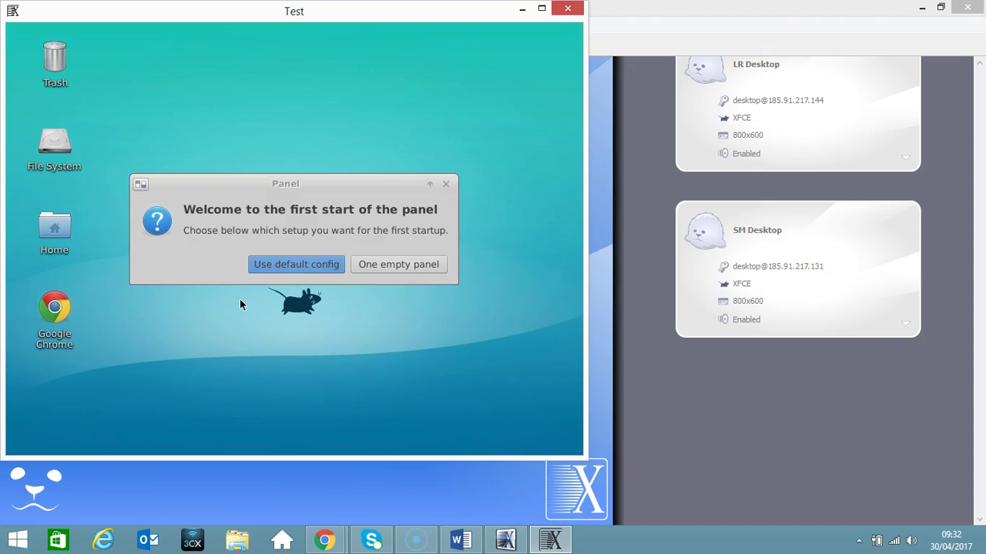
# Set up the remote desktop's panel with the default config and maximize the session window
pyautogui.click(303, 269)
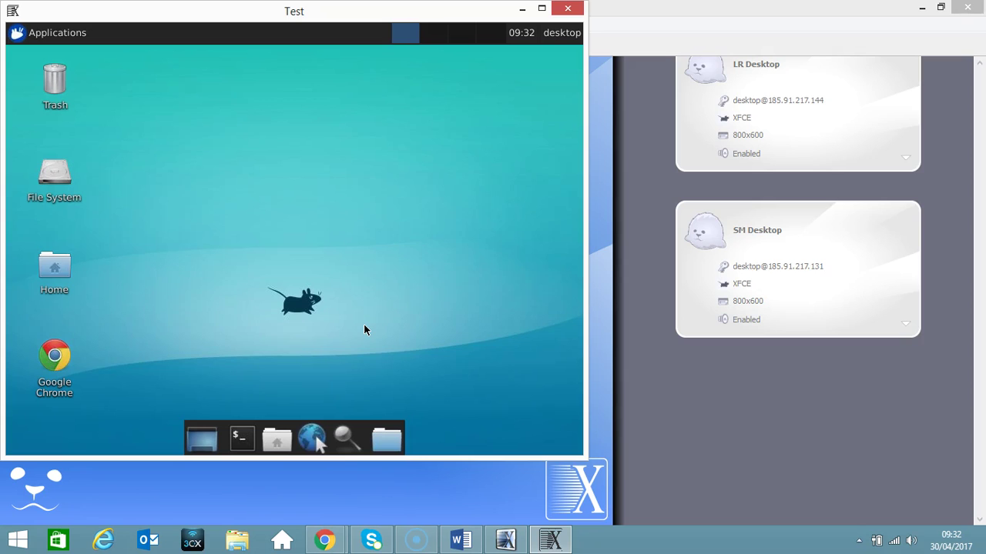
pyautogui.click(542, 9)
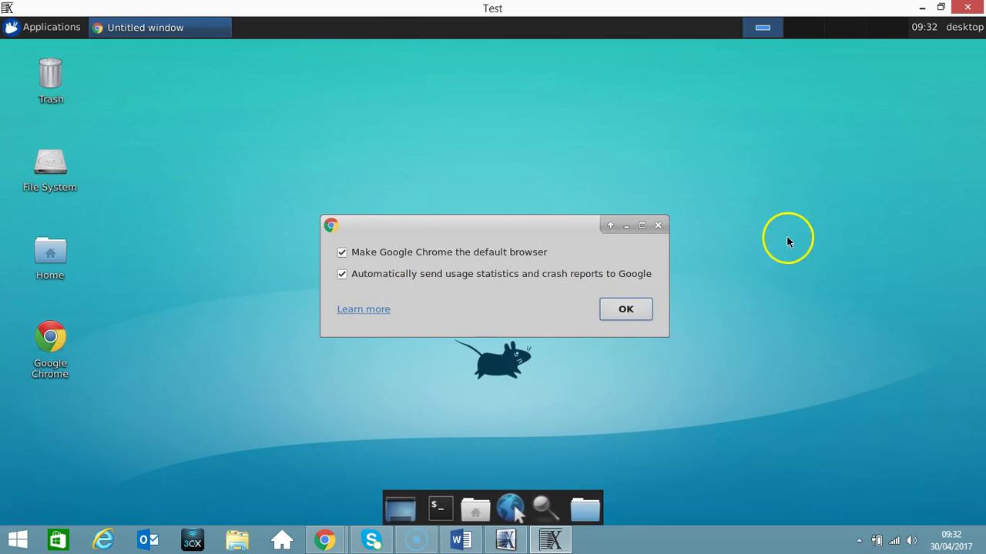
# Accept Google Chrome's first-run options with usage statistics and crash reports turned off, and maximize the browser window
pyautogui.click(342, 276)
pyautogui.click(627, 309)
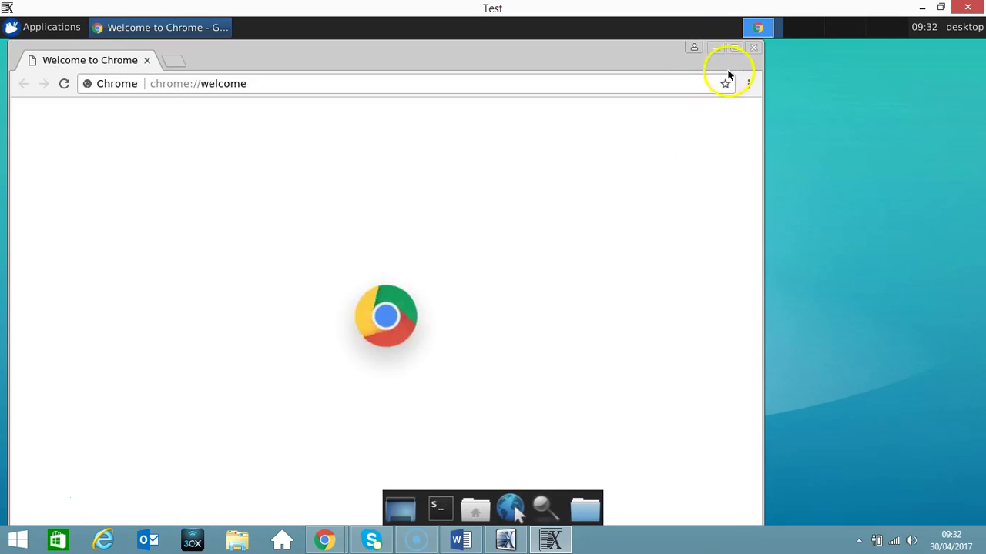
pyautogui.click(734, 48)
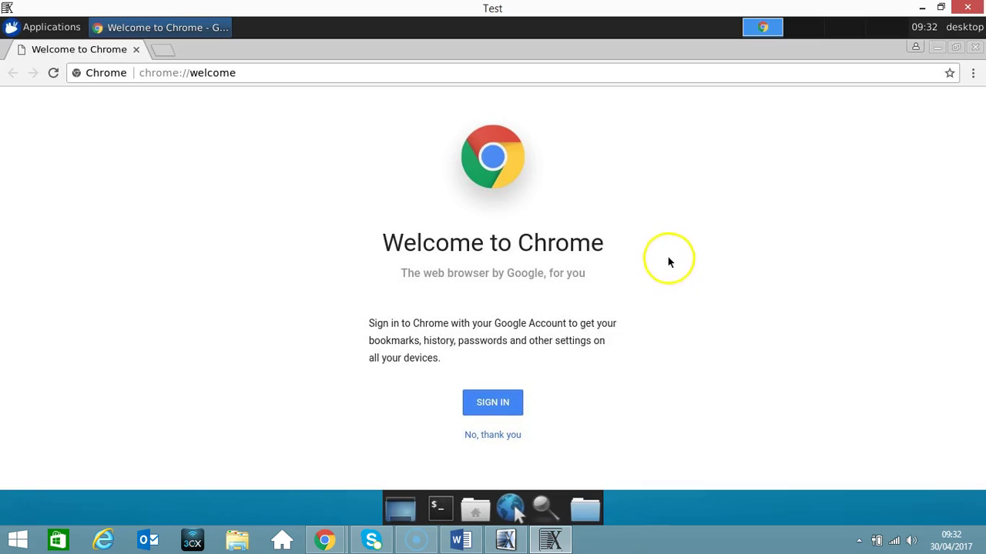
pyautogui.click(237, 73)
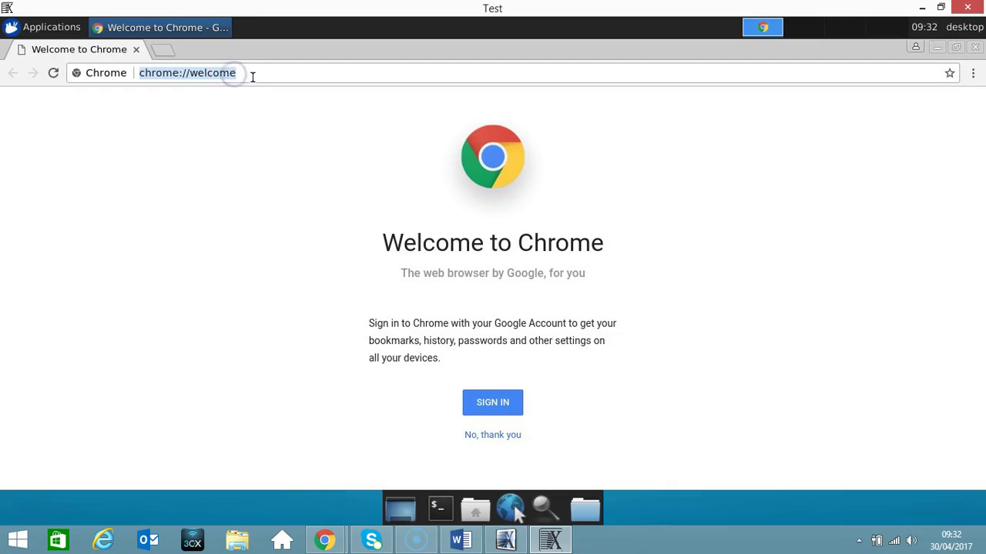
pyautogui.write('www')
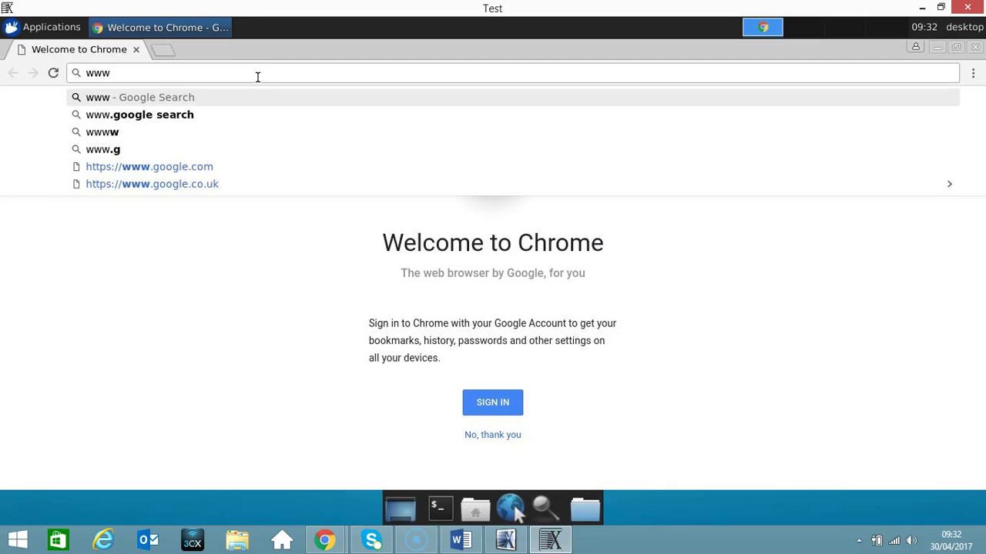
pyautogui.write('.google.co.uk')
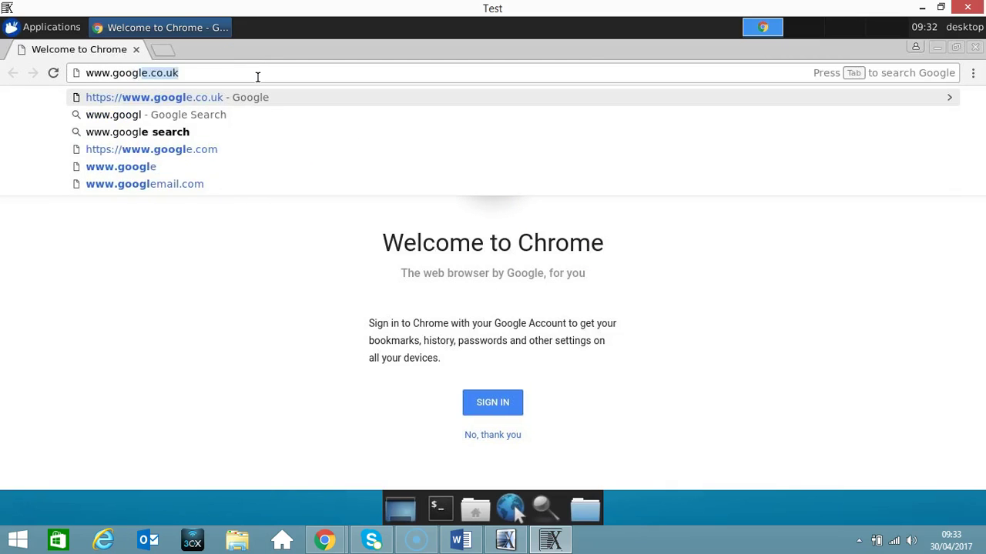
pyautogui.press('Return')
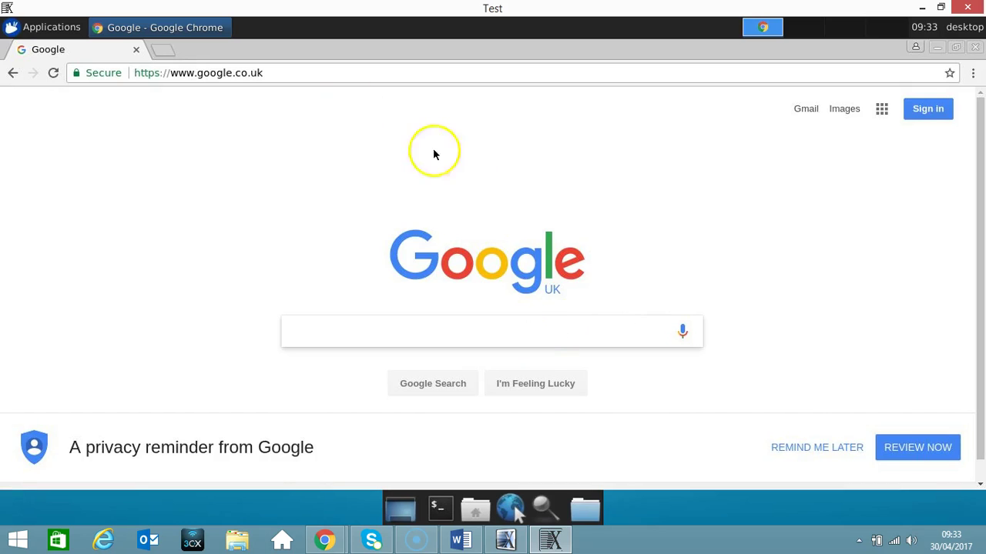
# Open two extra tabs in the remote desktop's browser, close both and close the browser window
pyautogui.click(163, 49)
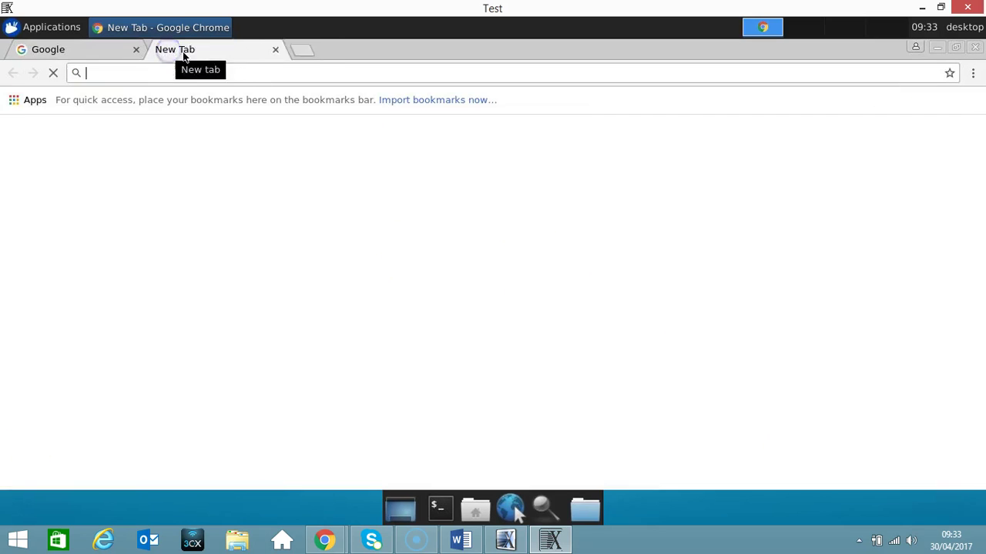
pyautogui.click(302, 49)
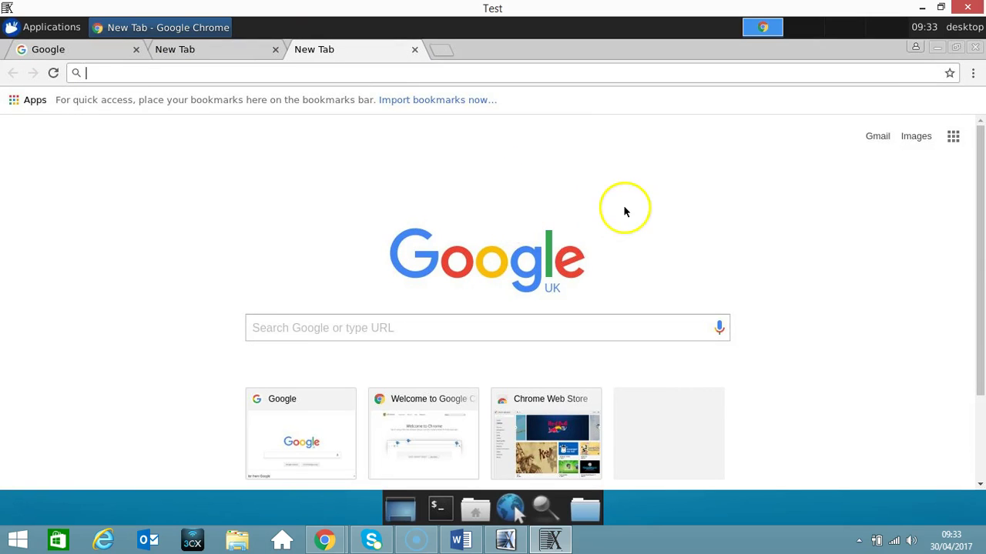
pyautogui.click(414, 51)
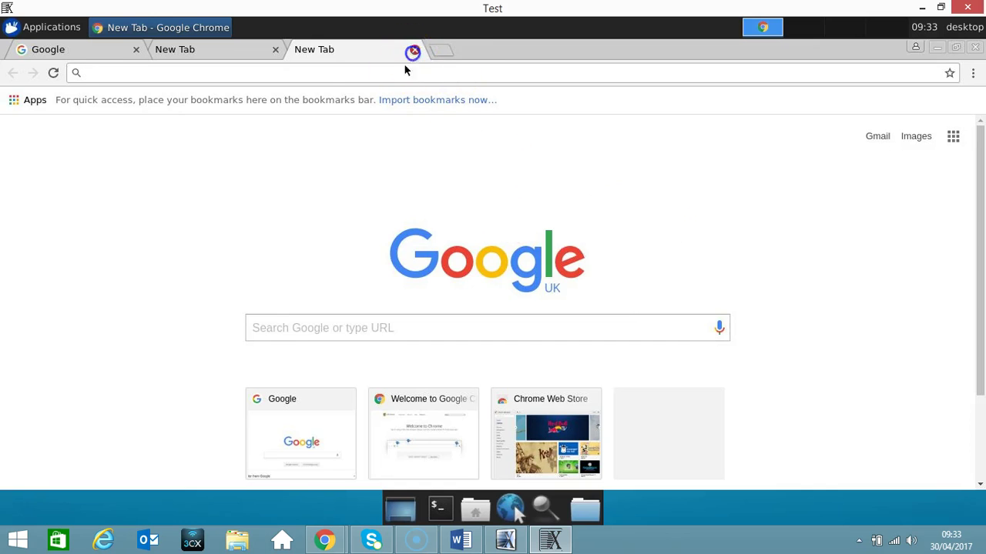
pyautogui.click(275, 49)
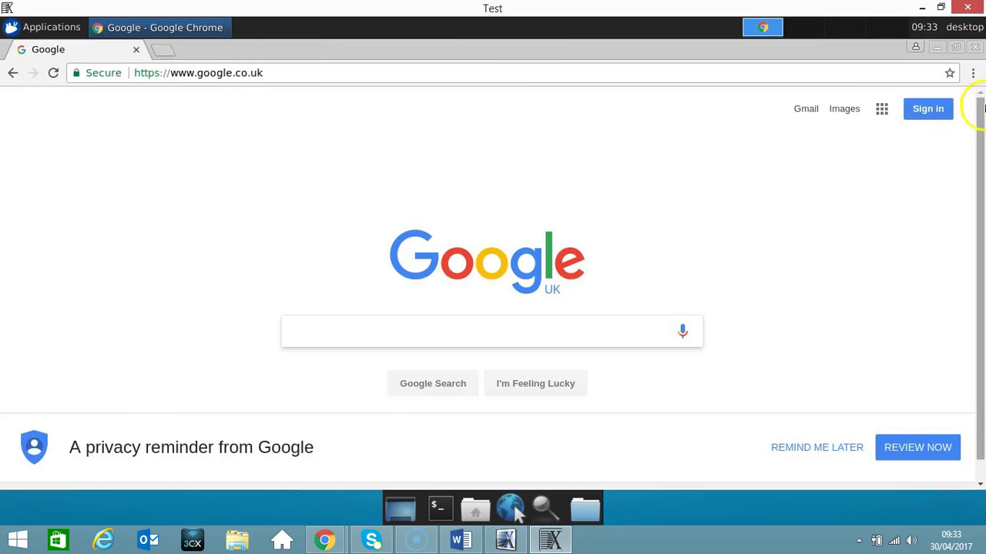
pyautogui.click(973, 48)
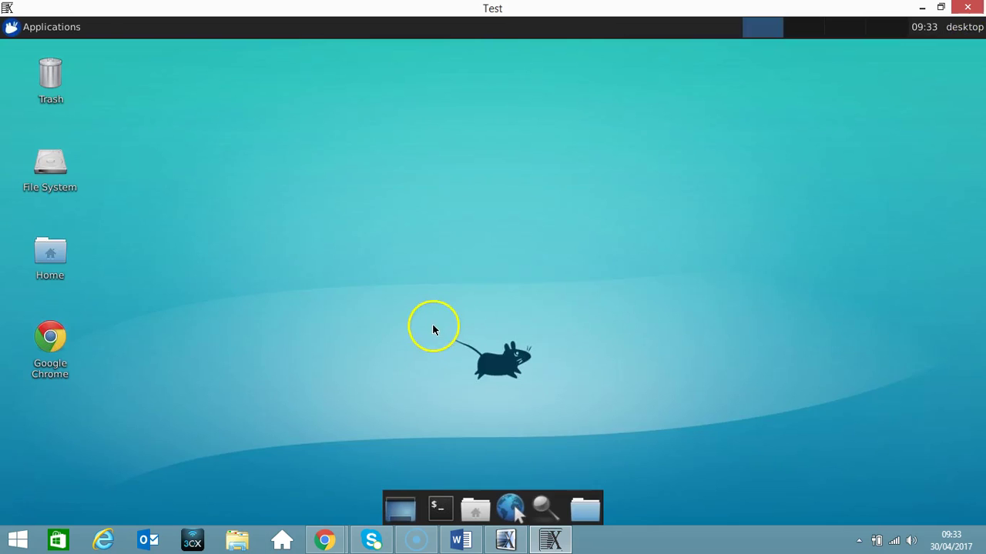
# View the desktop user's password change form in the Users and Groups settings, and close the settings without changing anything
pyautogui.click(40, 31)
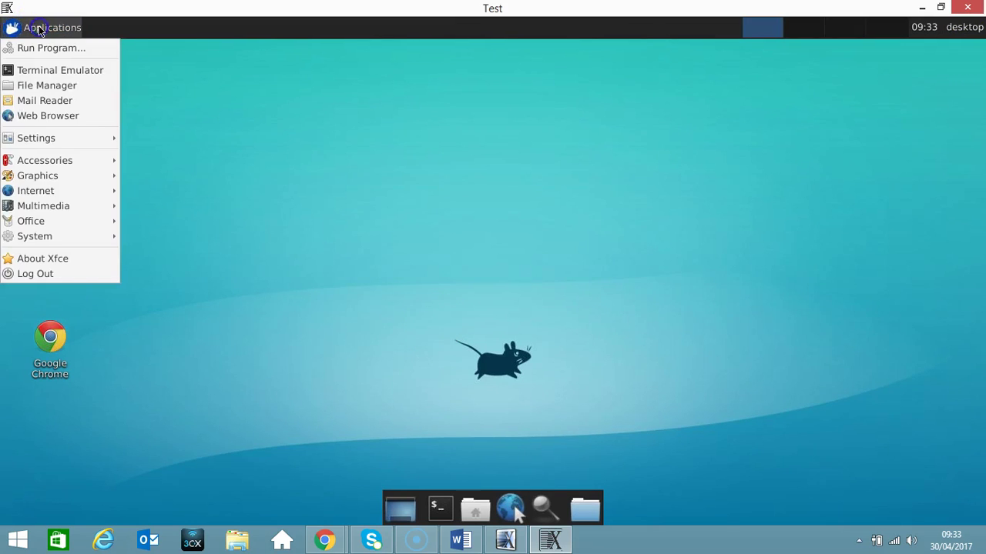
pyautogui.click(39, 136)
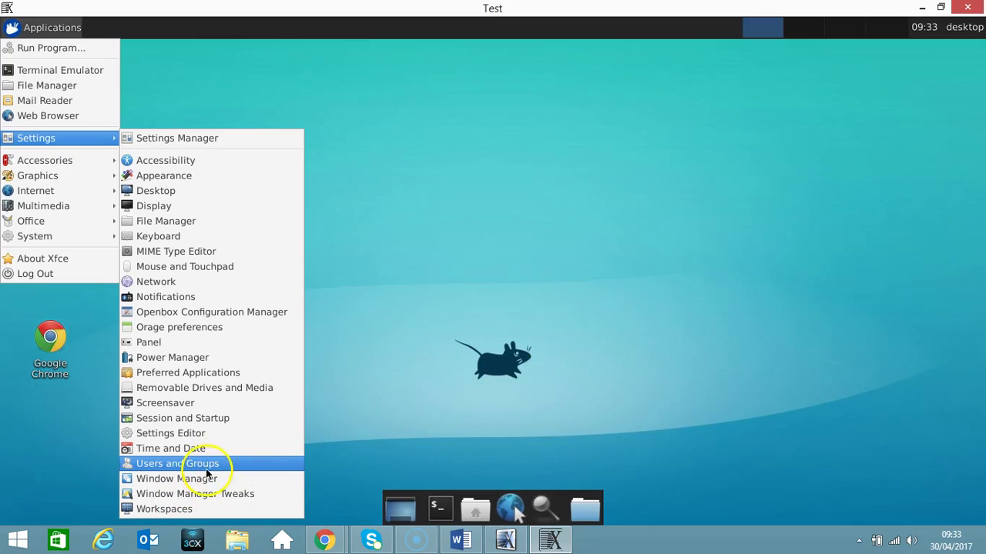
pyautogui.click(435, 335)
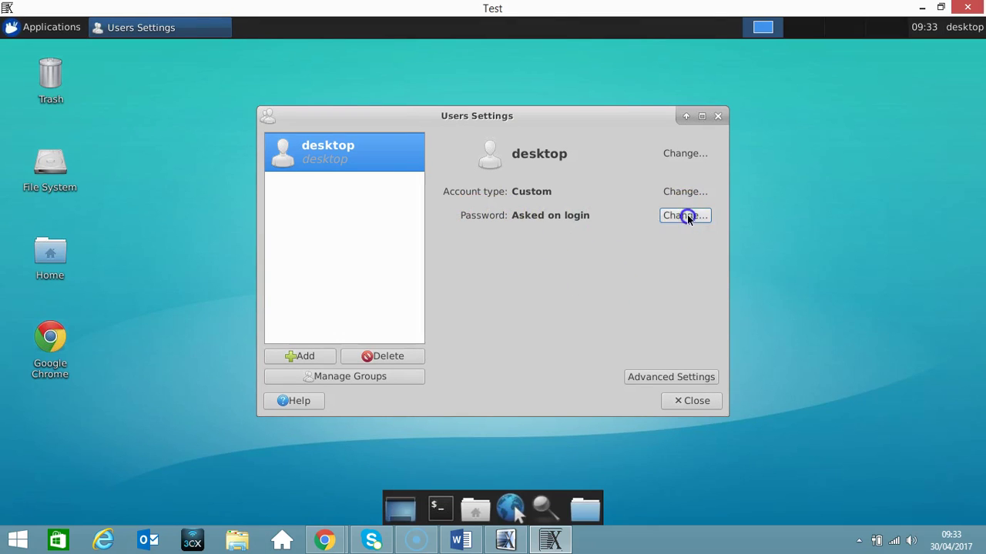
pyautogui.click(686, 215)
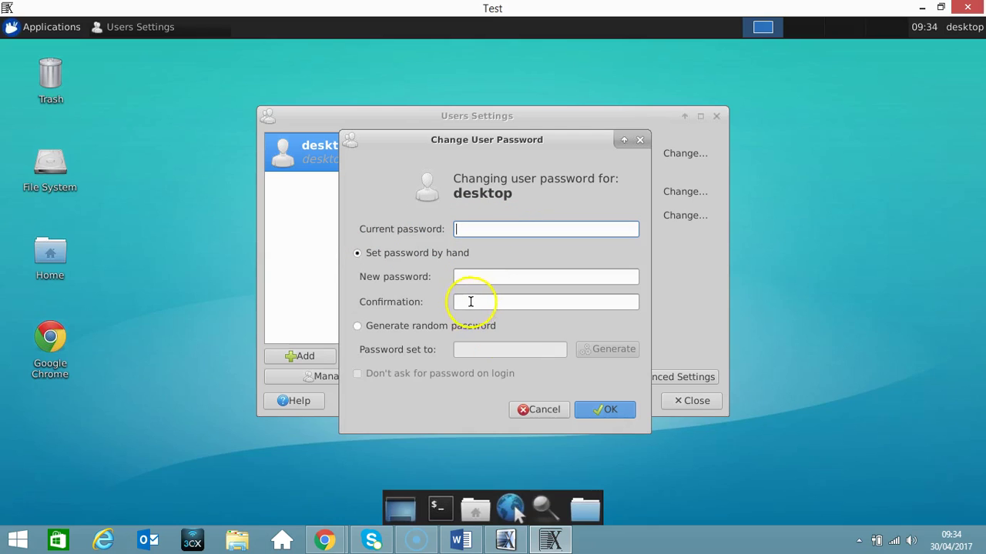
pyautogui.click(542, 410)
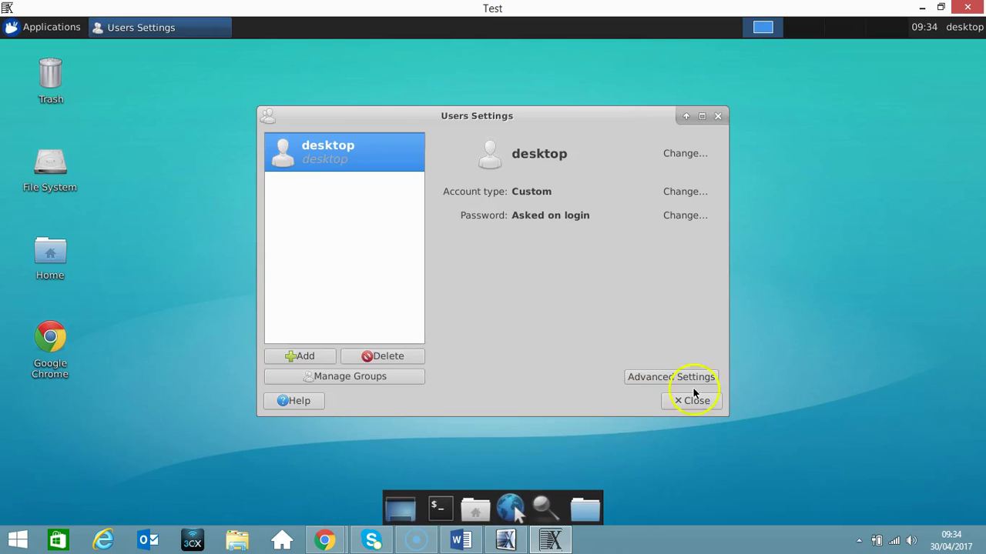
pyautogui.click(692, 399)
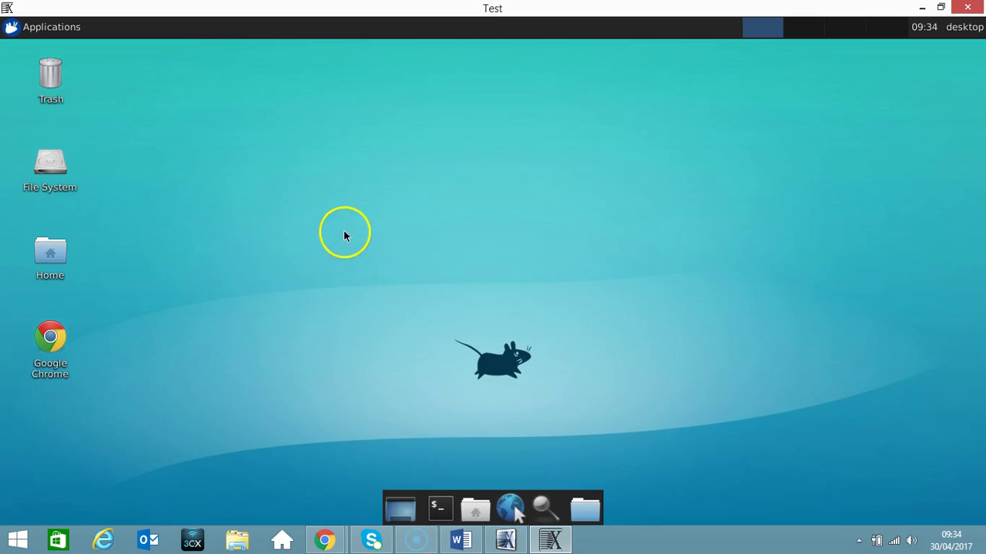
# Log out of the remote desktop and dismiss the Test session's login prompt
pyautogui.click(51, 28)
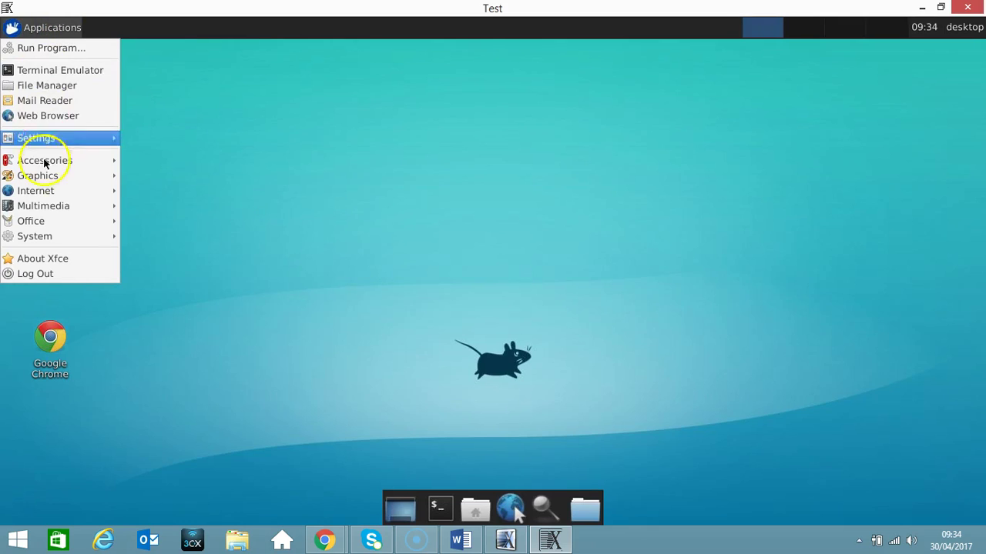
pyautogui.click(43, 274)
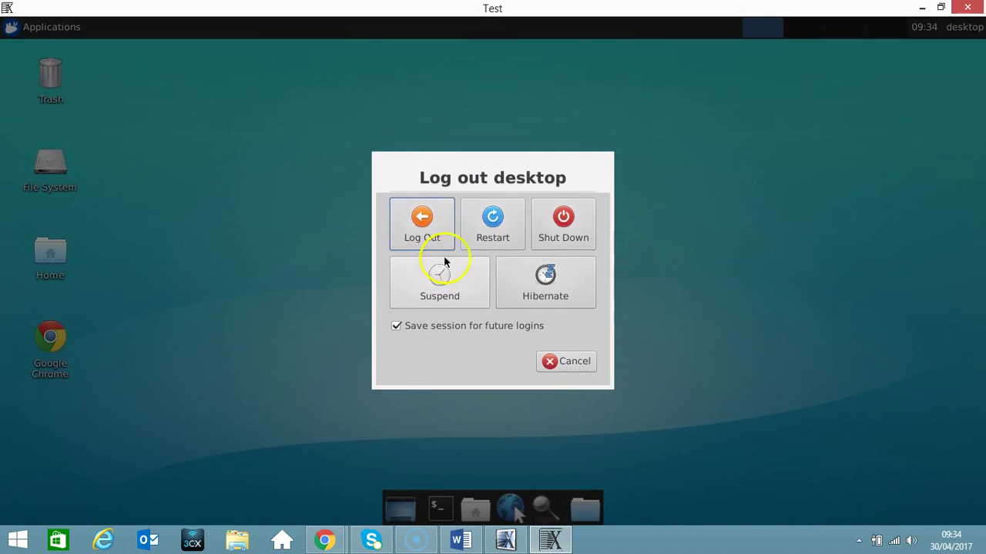
pyautogui.click(423, 228)
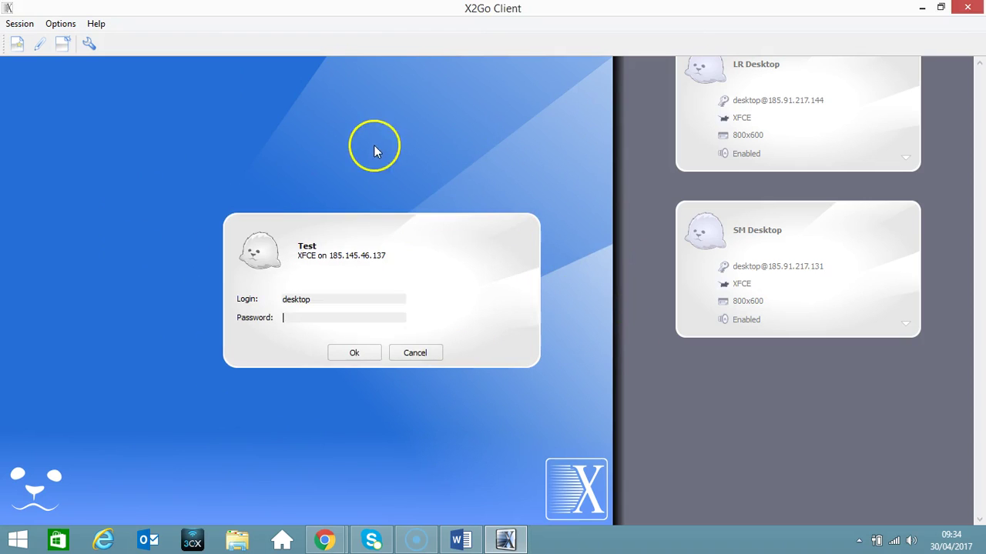
pyautogui.click(421, 358)
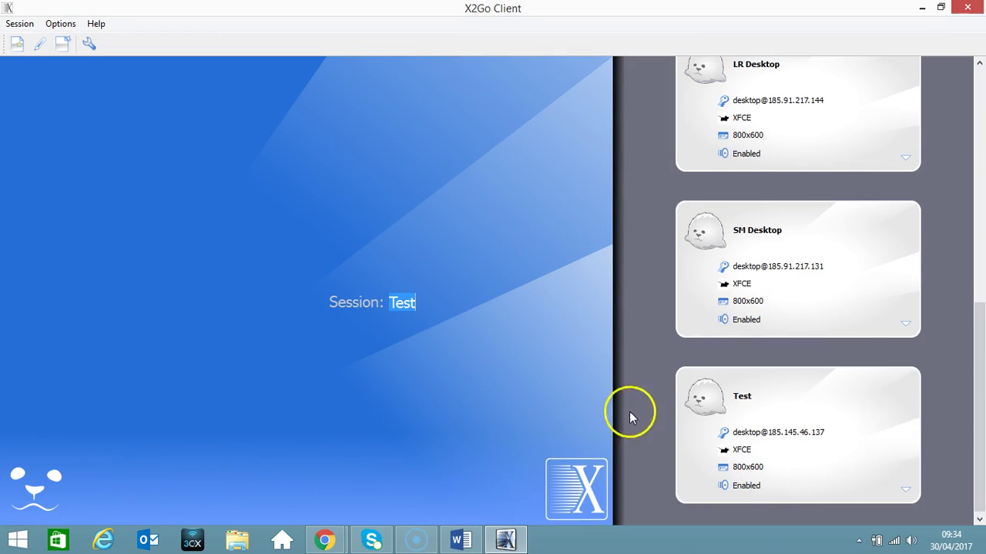
# Look through the saved sessions, bringing up and cancelling the login prompts of DT Desktop and GT Desktop
pyautogui.scroll(5, 869, 146)
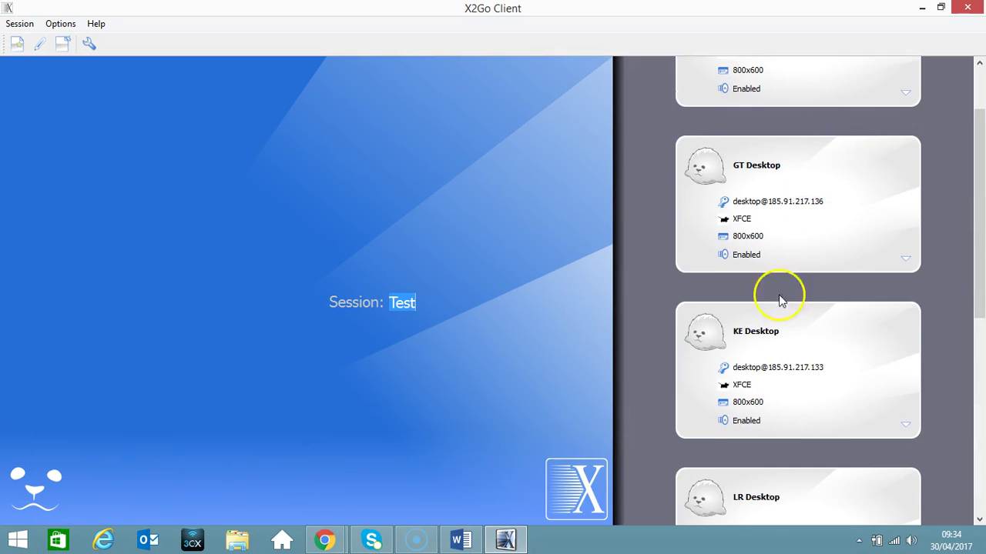
pyautogui.scroll(1, 801, 277)
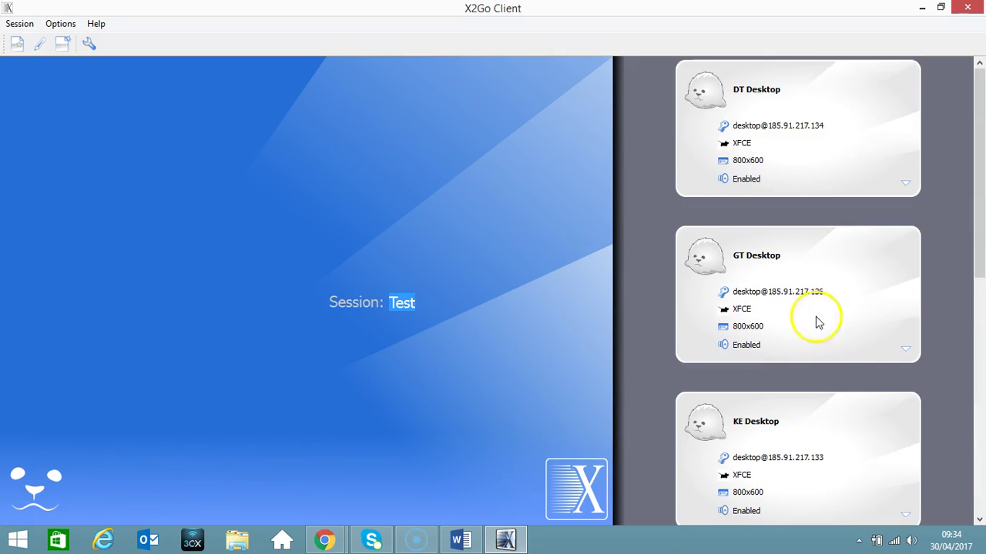
pyautogui.click(843, 123)
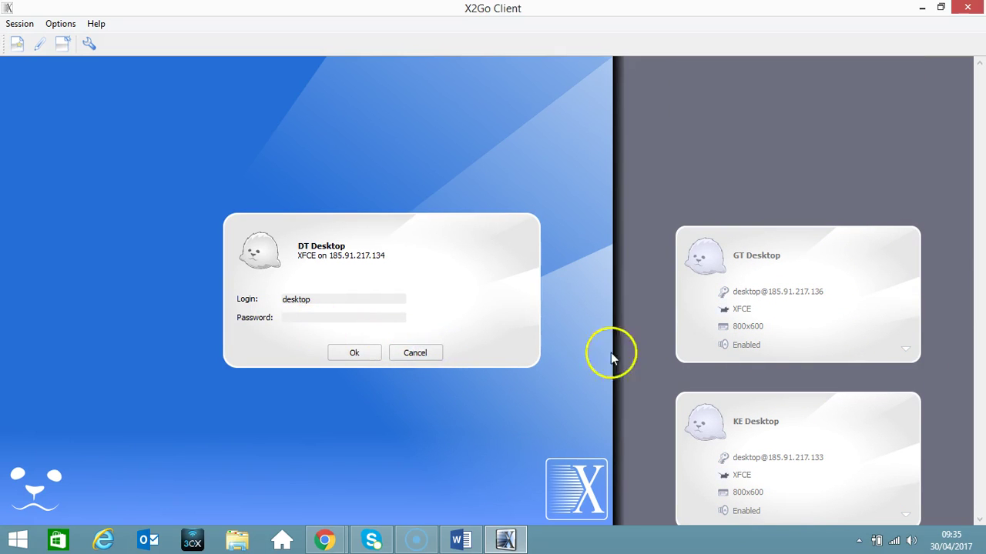
pyautogui.click(425, 356)
pyautogui.click(848, 336)
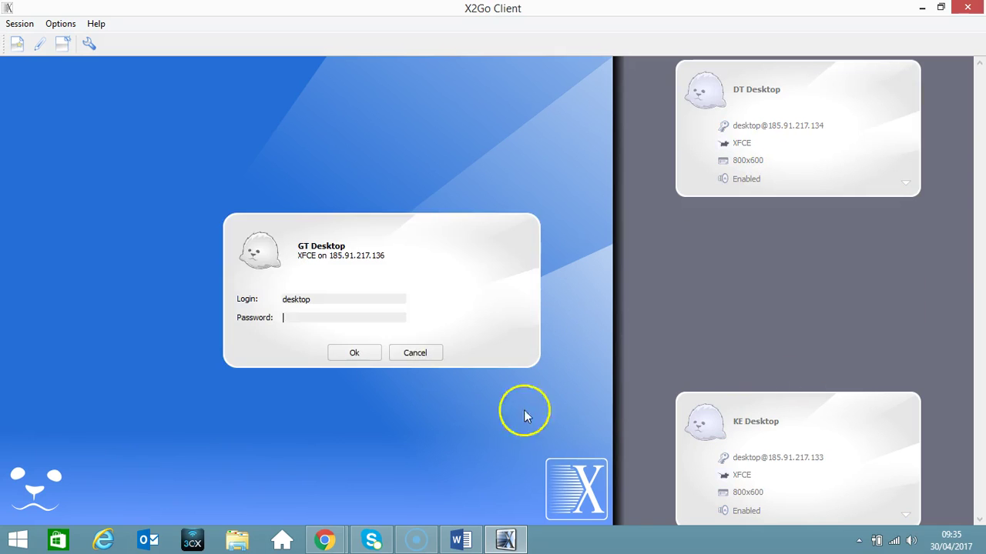
pyautogui.click(415, 353)
pyautogui.scroll(-3, 794, 358)
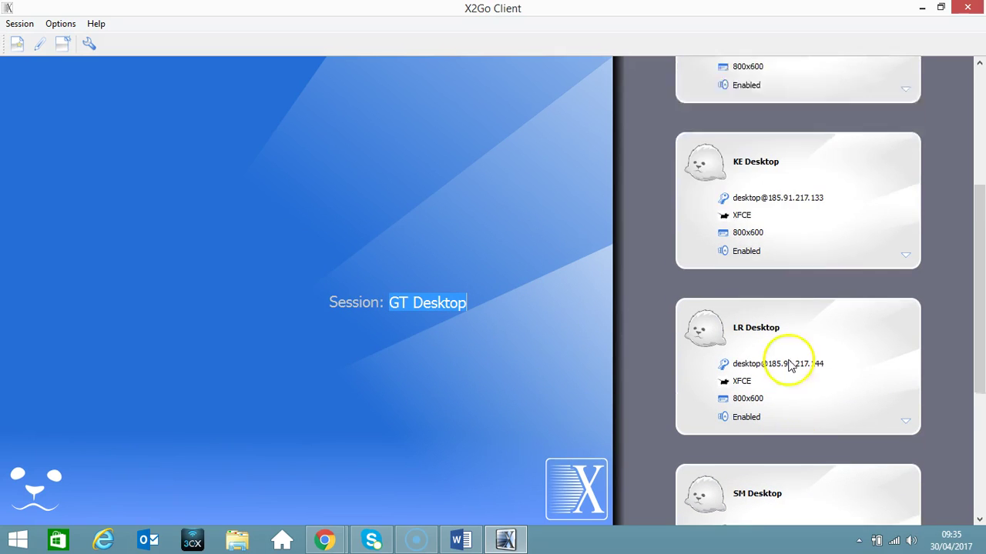
pyautogui.scroll(-1, 790, 366)
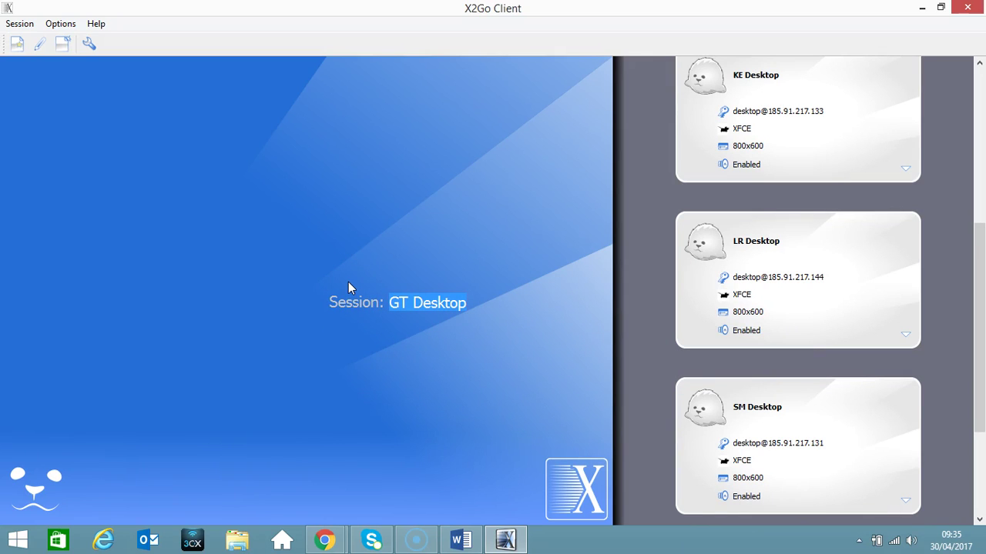
pyautogui.click(337, 313)
pyautogui.click(283, 394)
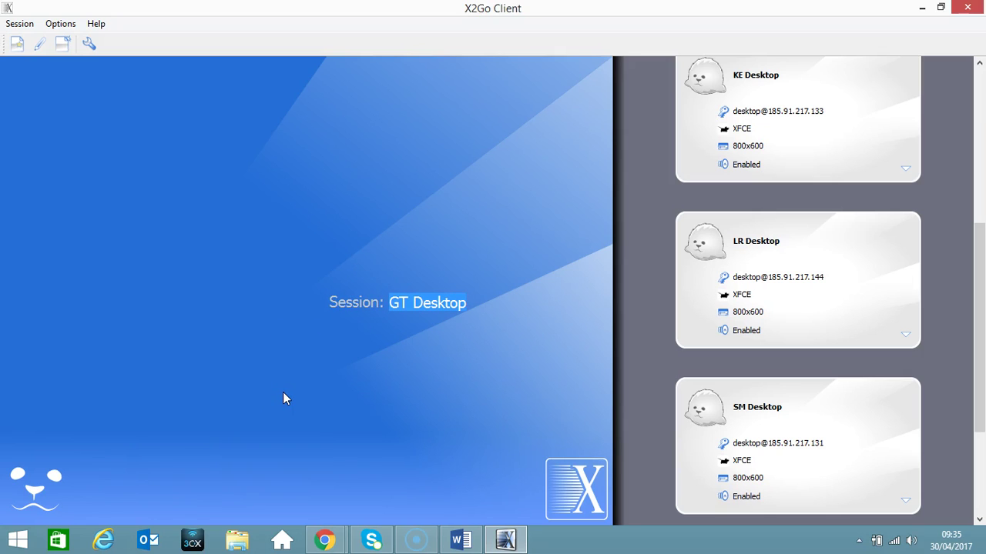